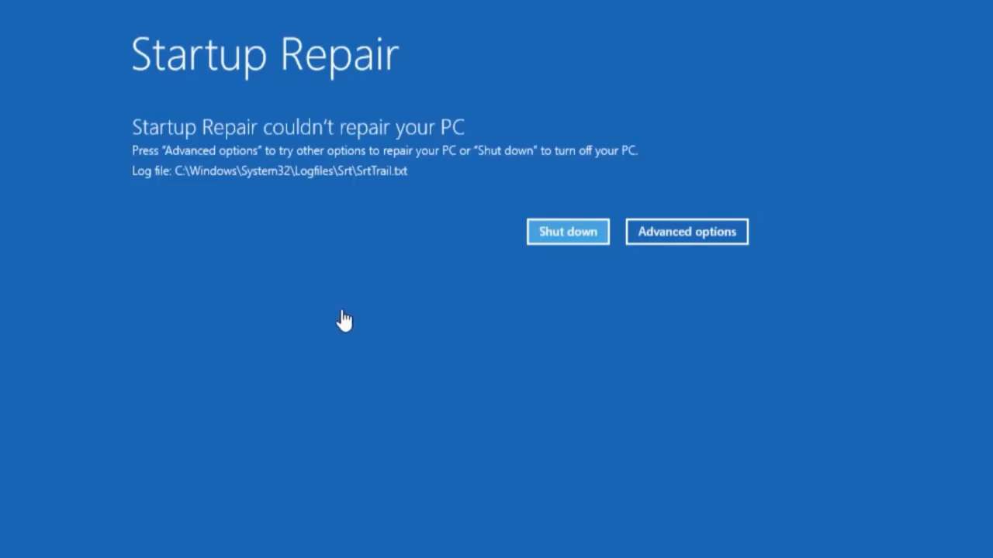
Open the recovery environment's Command Prompt through the advanced troubleshooting options.
{"action": "left_click", "coordinate": [703, 232]}
{"action": "left_click", "coordinate": [702, 231]}
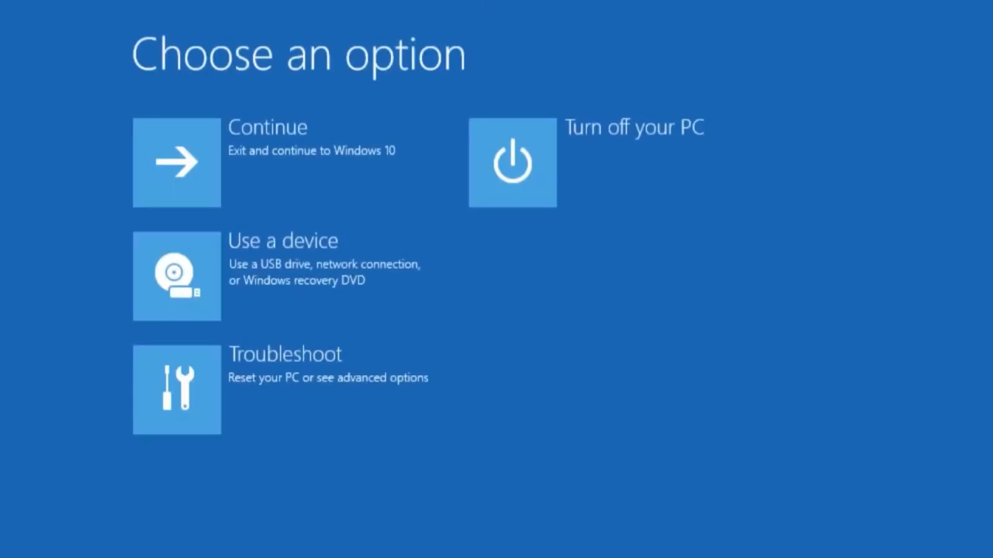
{"action": "left_click", "coordinate": [249, 396]}
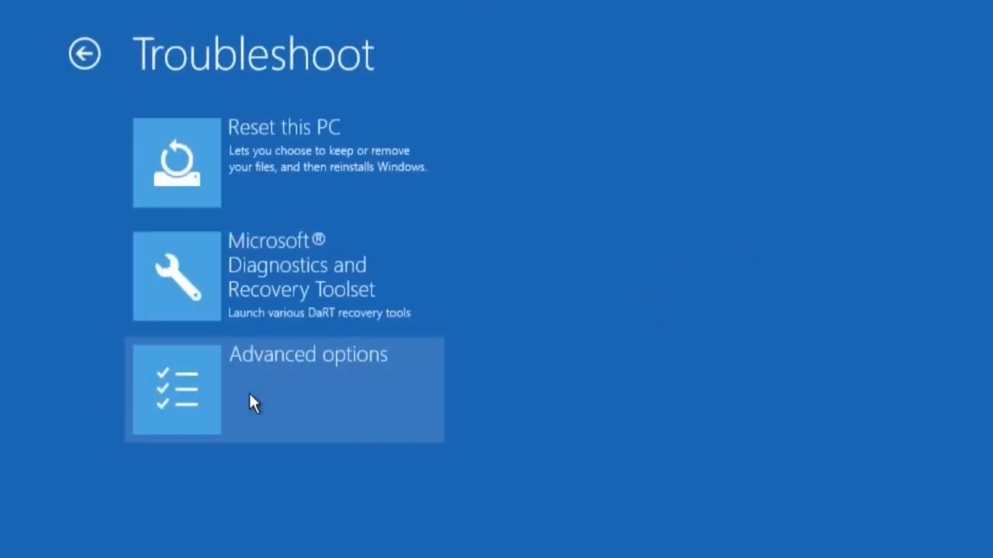
{"action": "left_click", "coordinate": [249, 394]}
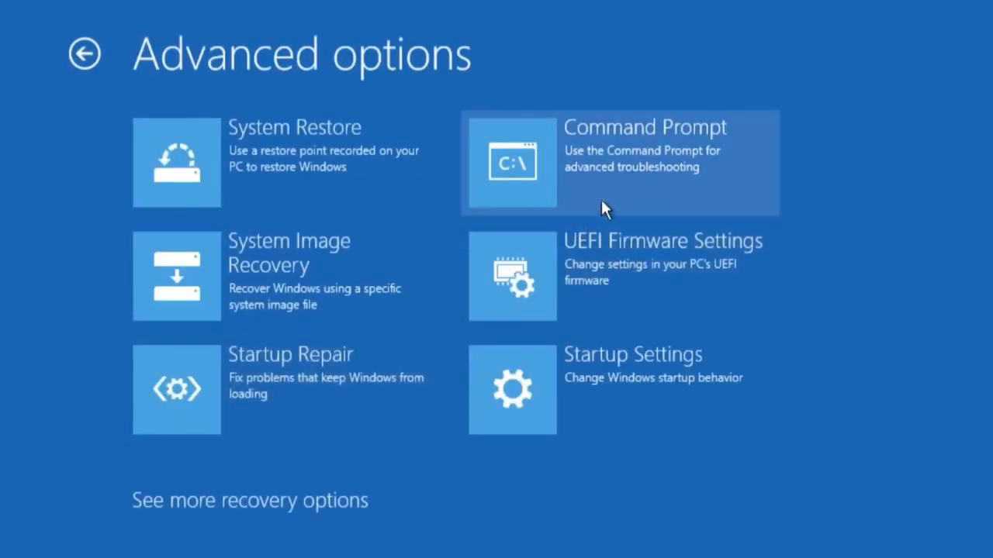
{"action": "left_click", "coordinate": [602, 195]}
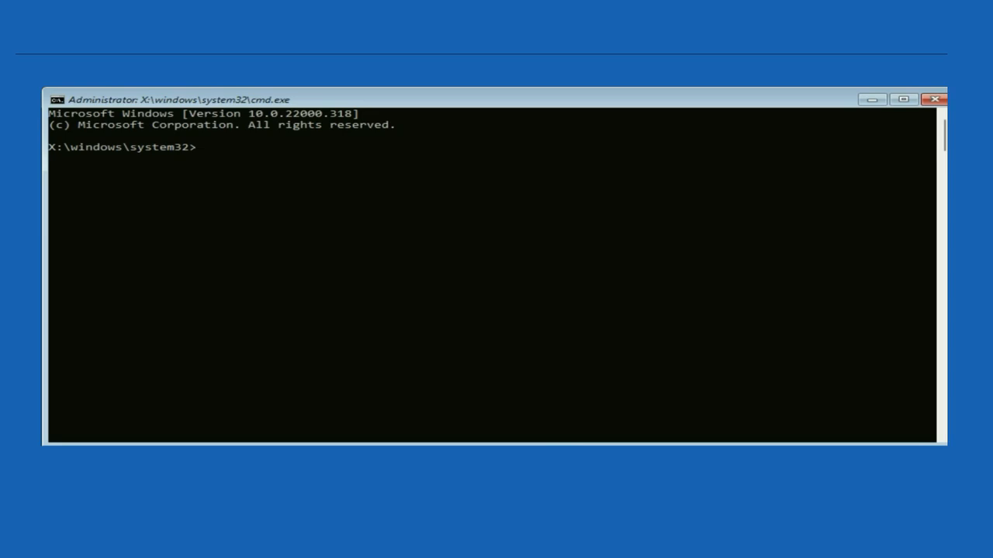
Run the system file scan sfc /scannow, then start the disk check chkdsk /f /r c: and cancel it while running.
{"action": "type", "text": "sfc /scannow"}
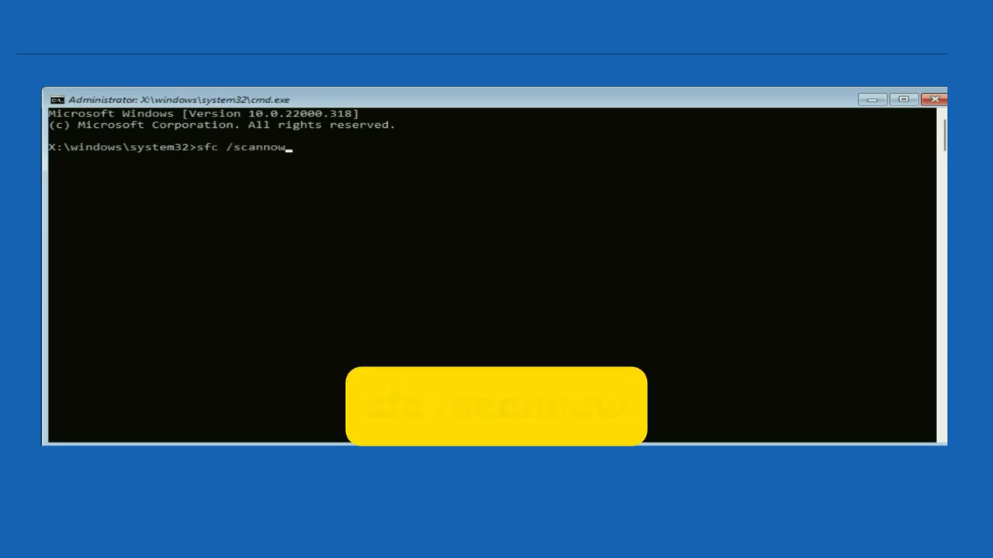
{"action": "key", "text": "Return"}
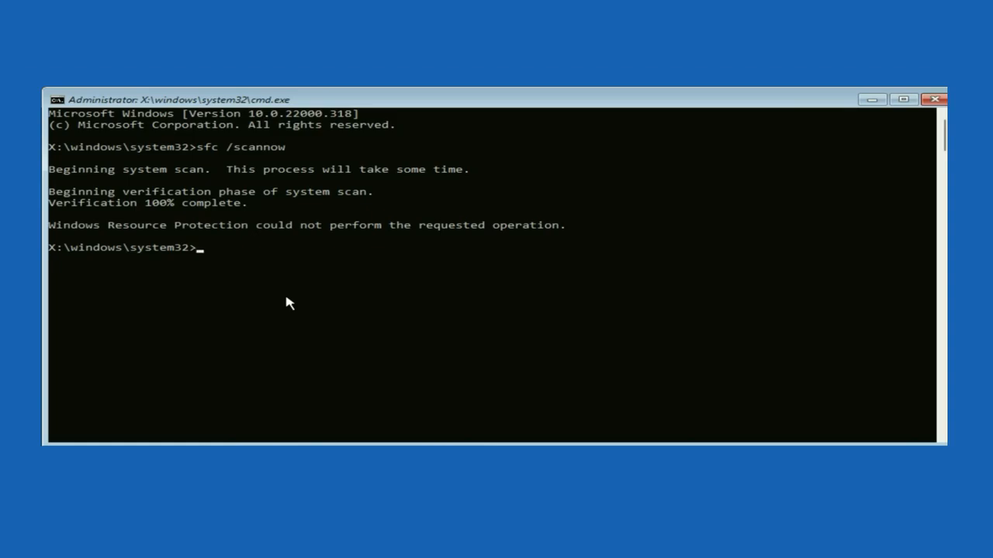
{"action": "type", "text": "chkdsk /f /r c:"}
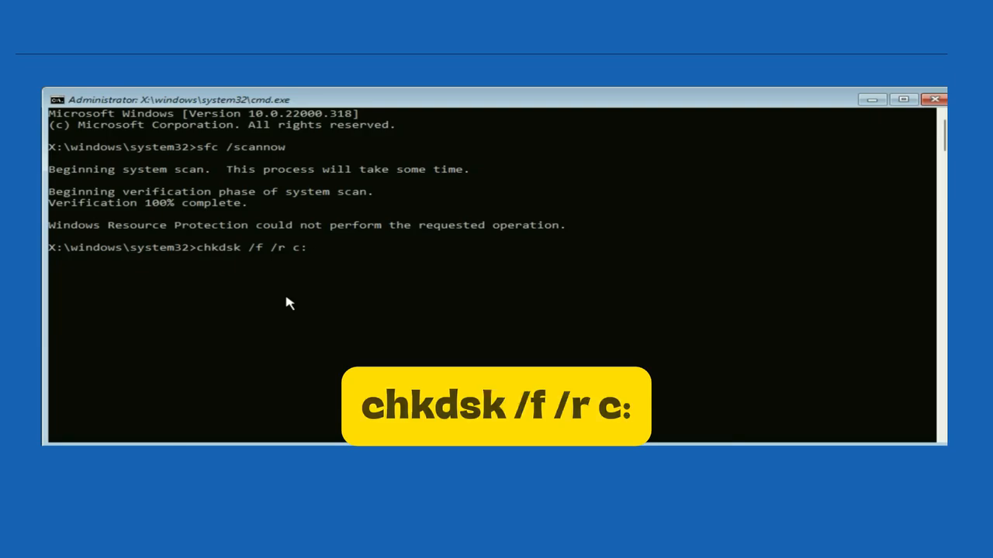
{"action": "key", "text": "Return"}
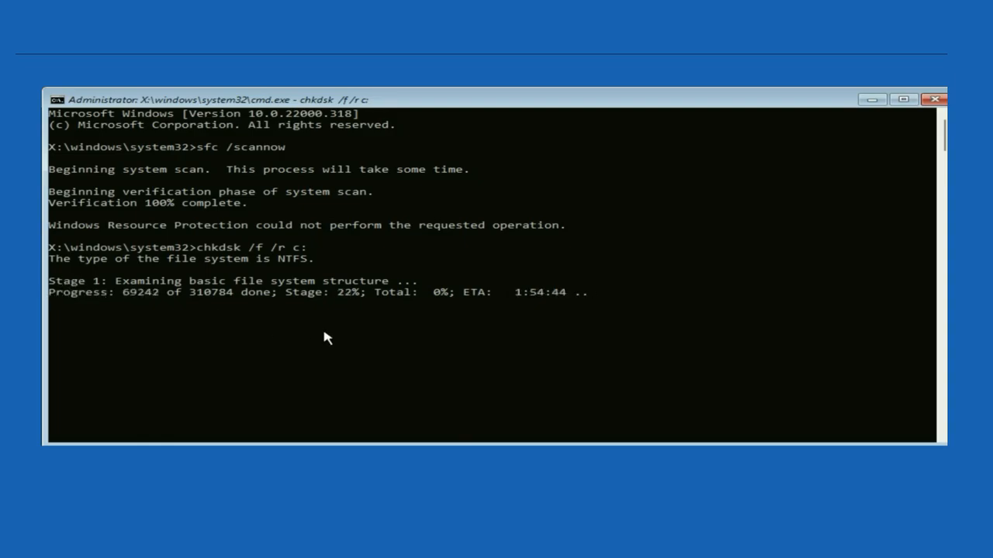
{"action": "key", "text": "ctrl+c"}
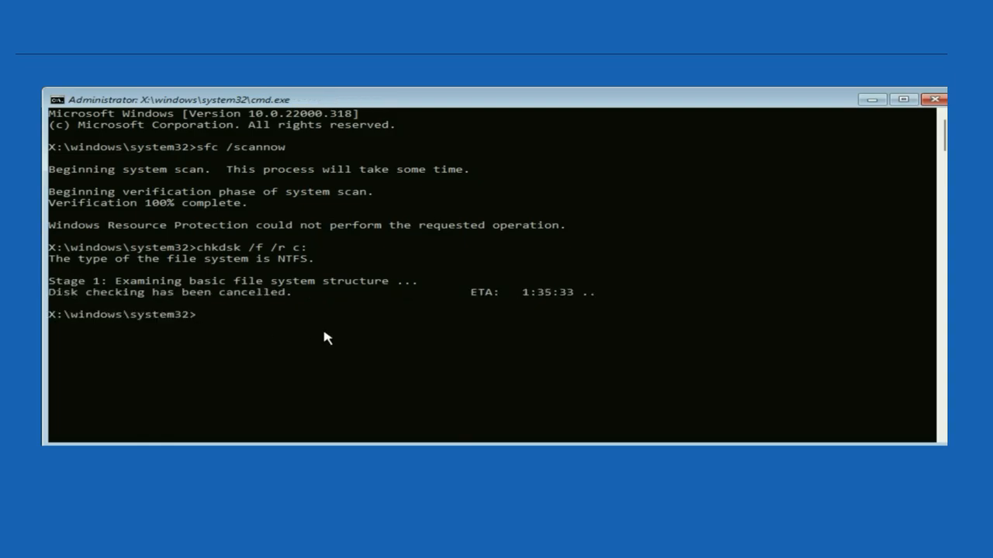
Exit the Command Prompt with the exit command and continue to Windows 10.
{"action": "type", "text": "exit"}
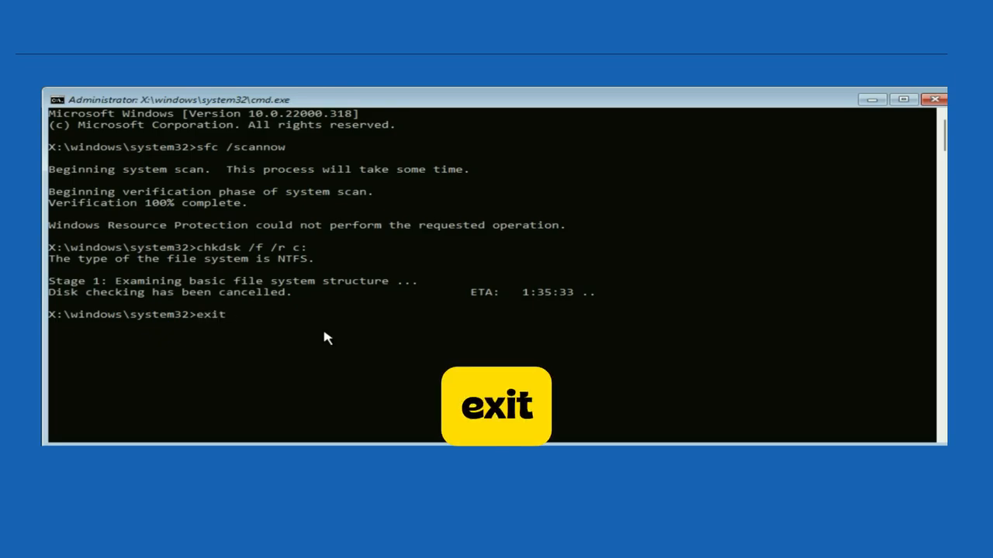
{"action": "key", "text": "Return"}
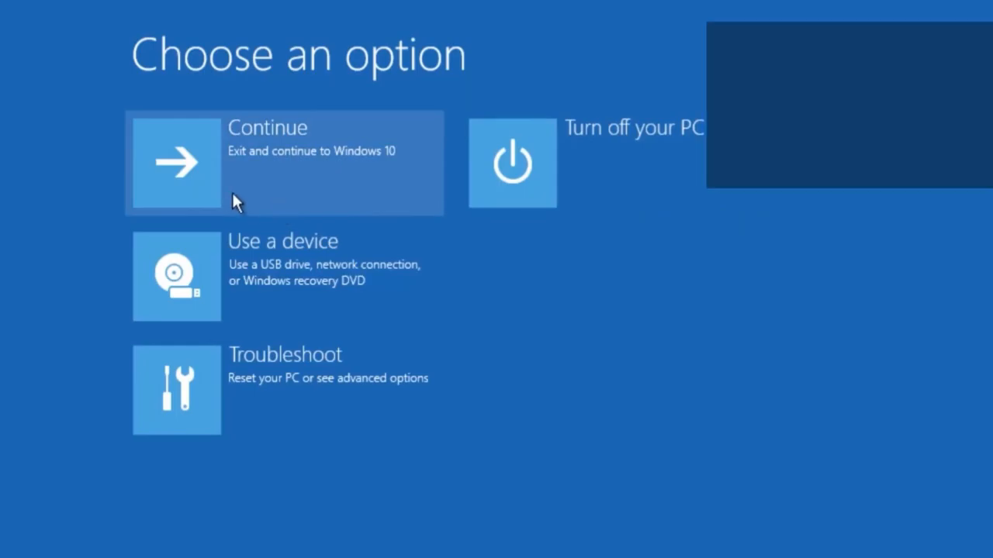
{"action": "left_click", "coordinate": [233, 194]}
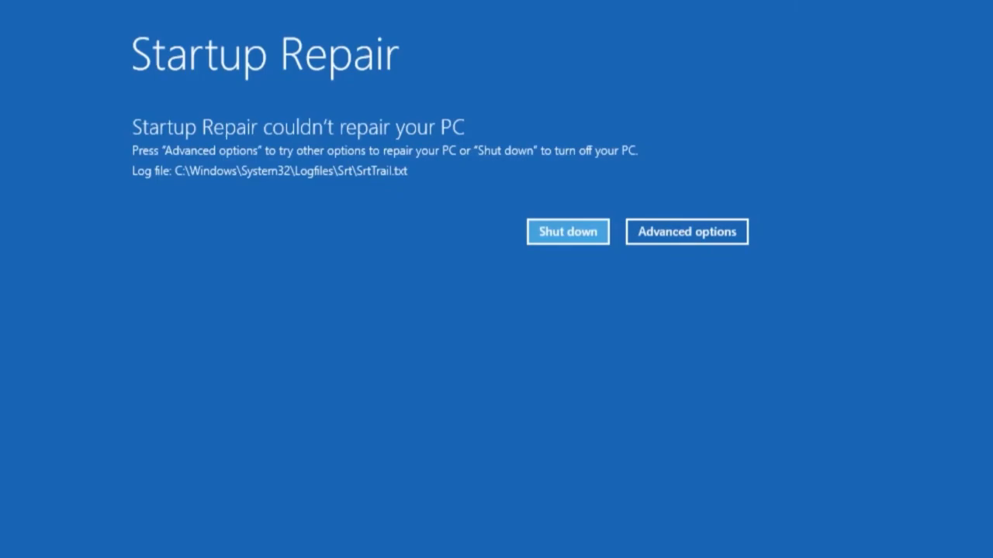
Restart the PC from the recovery environment's Startup Settings and boot into Safe Mode with Networking.
{"action": "left_click", "coordinate": [703, 231]}
{"action": "left_click", "coordinate": [253, 400]}
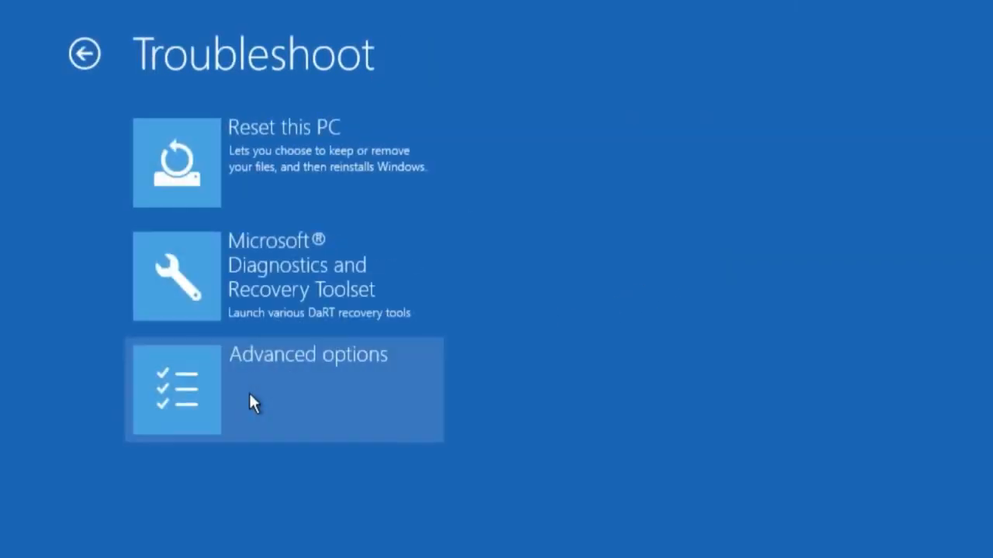
{"action": "left_click", "coordinate": [249, 393]}
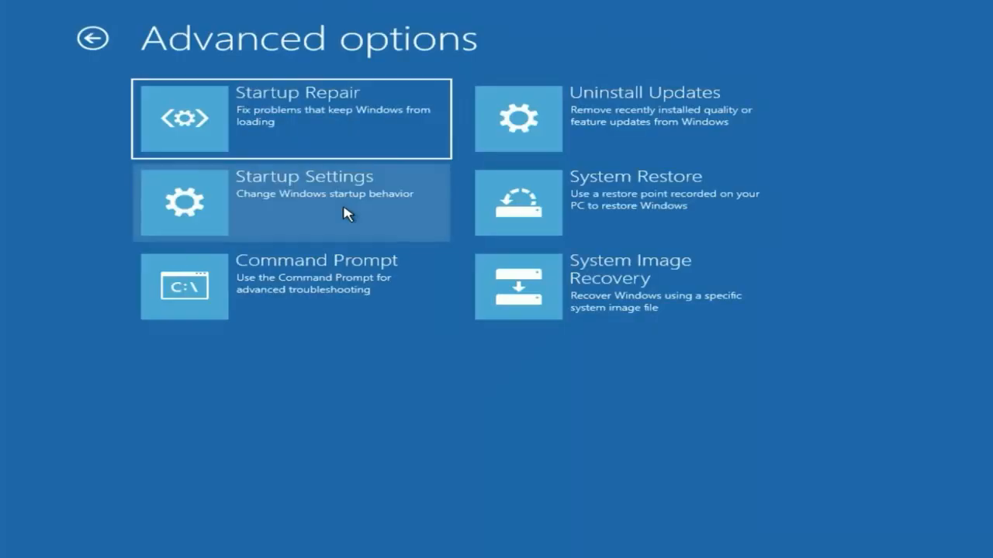
{"action": "left_click", "coordinate": [300, 200]}
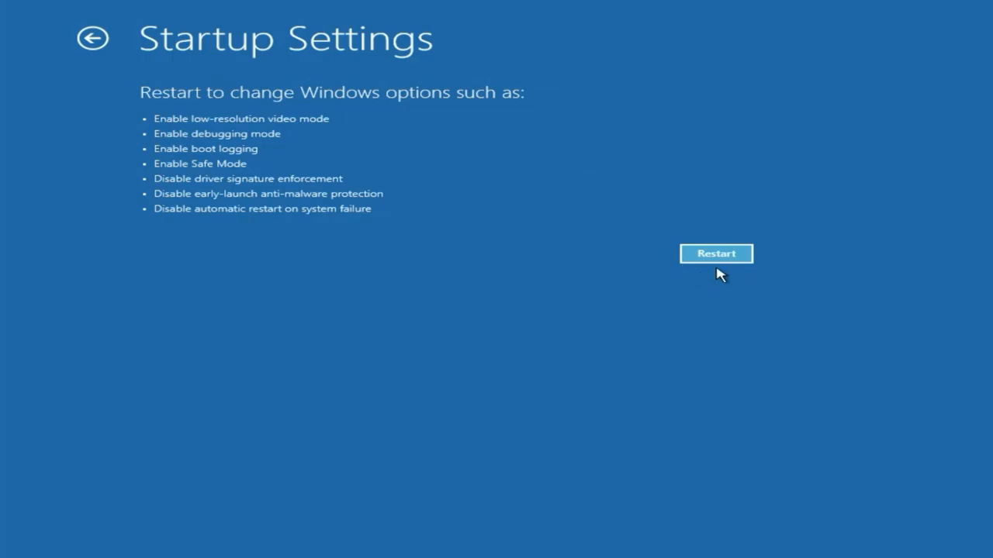
{"action": "left_click", "coordinate": [711, 256]}
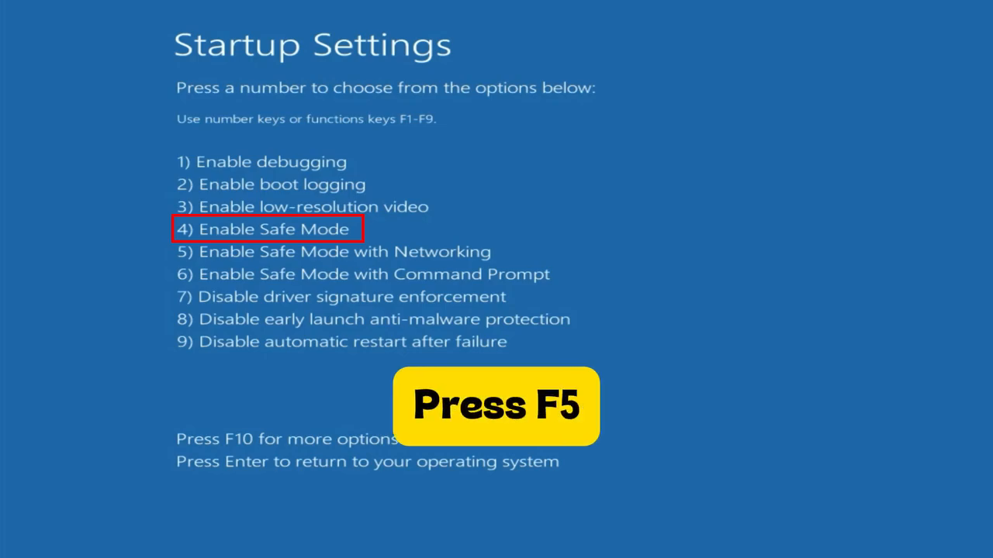
{"action": "key", "text": "F5"}
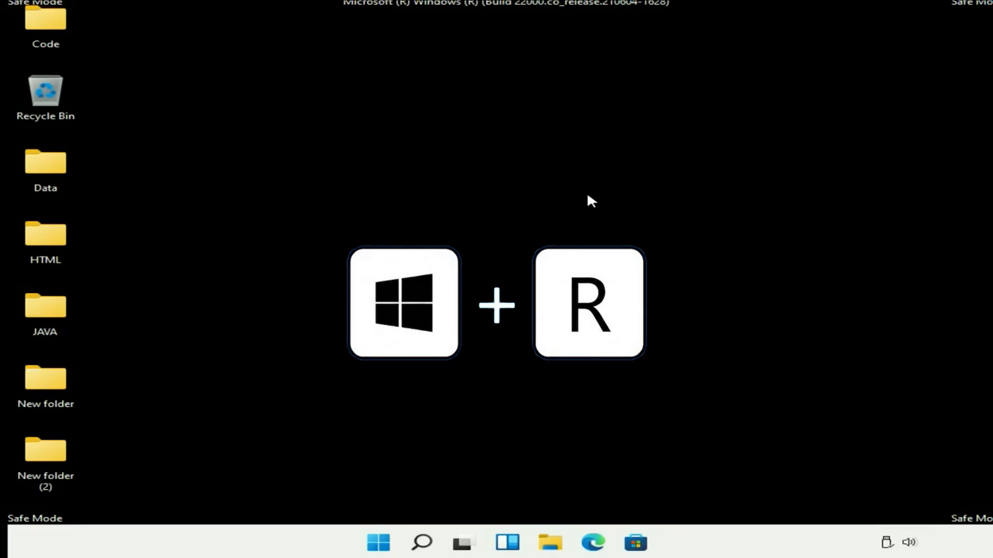
Open Control Panel by running "control panel" from the Run dialog, and maximize its window.
{"action": "key", "text": "super+r"}
{"action": "left_click_drag", "start_coordinate": [178, 364], "coordinate": [502, 233]}
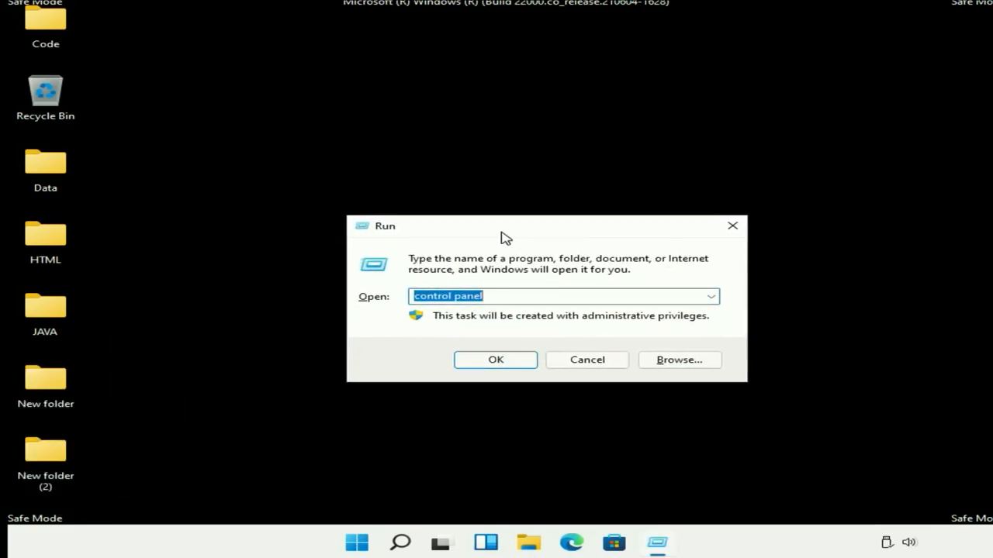
{"action": "left_click", "coordinate": [509, 295]}
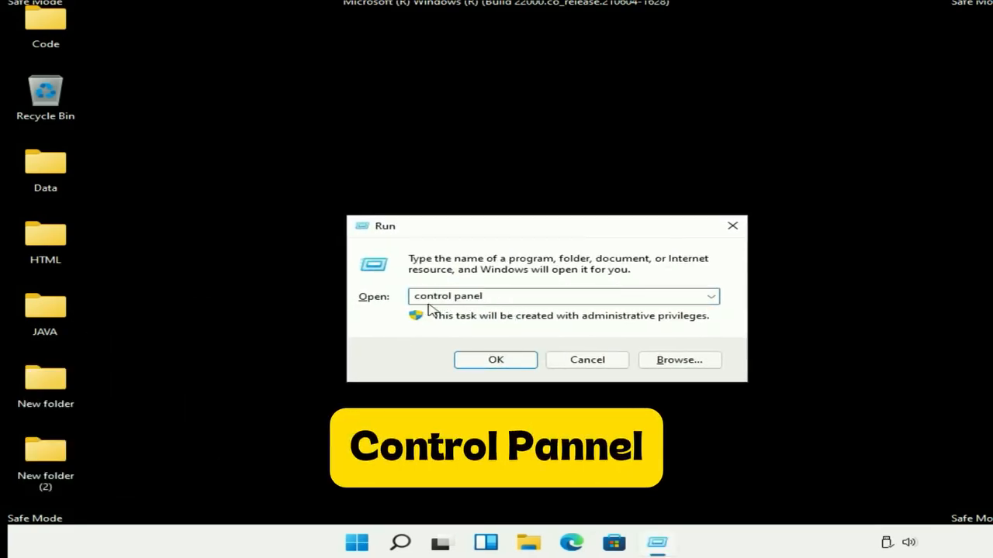
{"action": "left_click", "coordinate": [503, 362]}
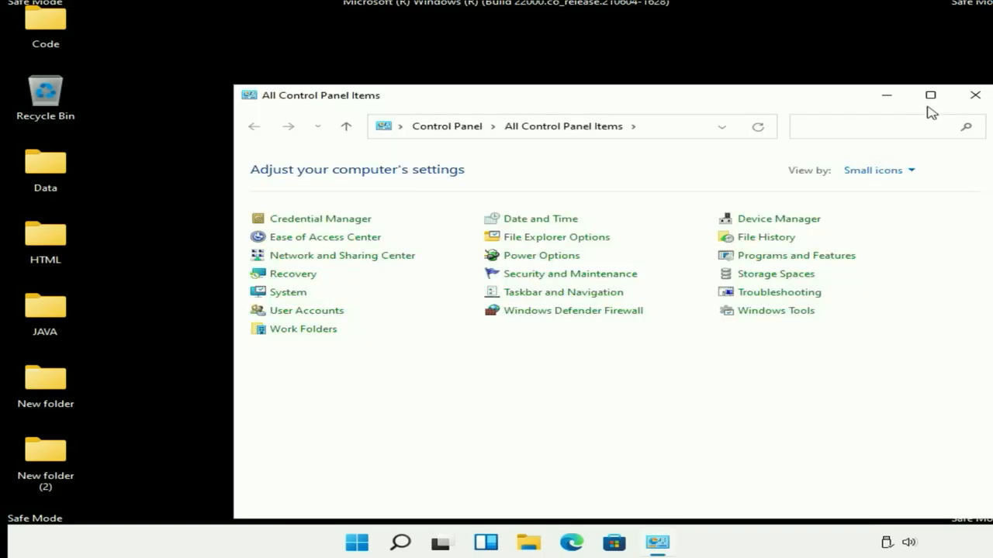
{"action": "left_click", "coordinate": [930, 96]}
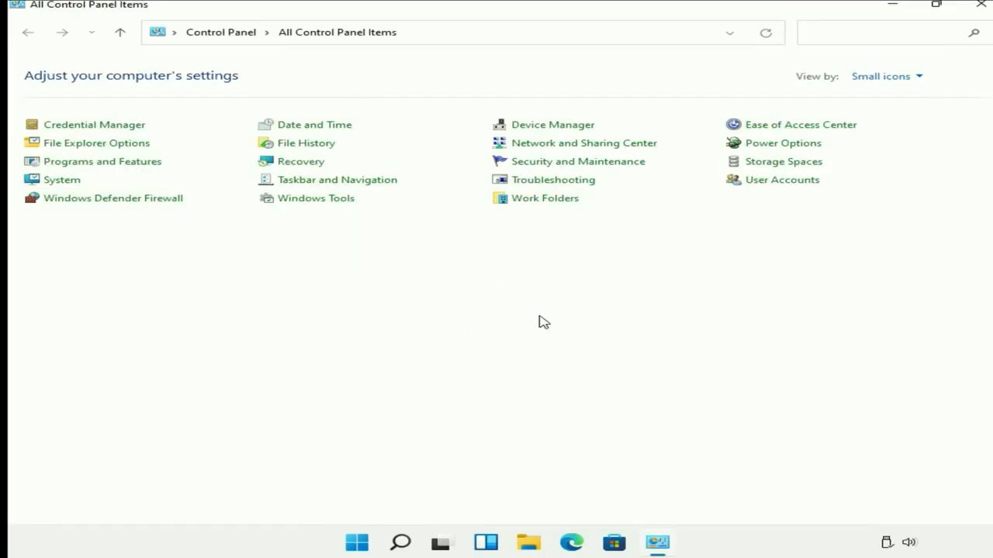
Open Programs and Features and sort the installed programs by installation date, newest first.
{"action": "left_click", "coordinate": [98, 163]}
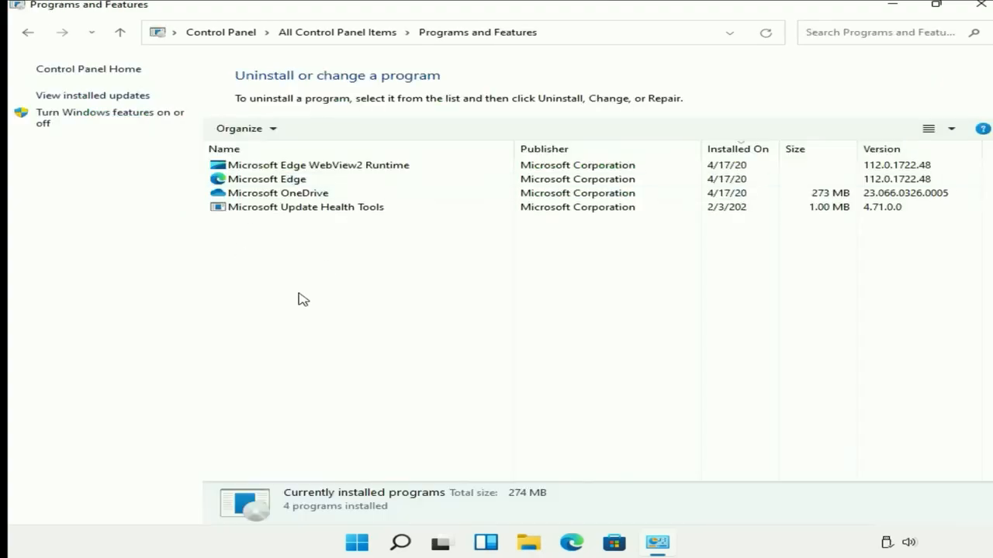
{"action": "left_click", "coordinate": [723, 151]}
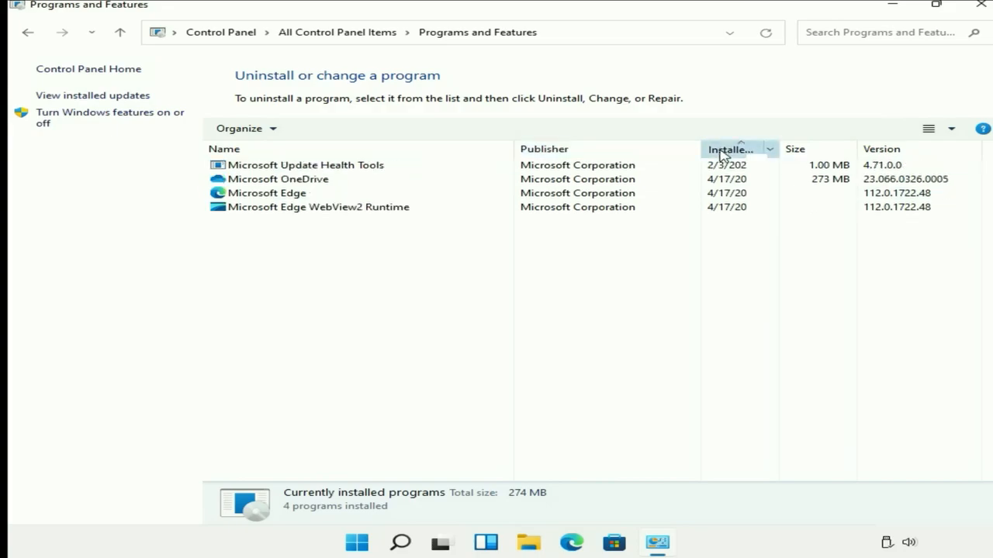
{"action": "left_click", "coordinate": [723, 150]}
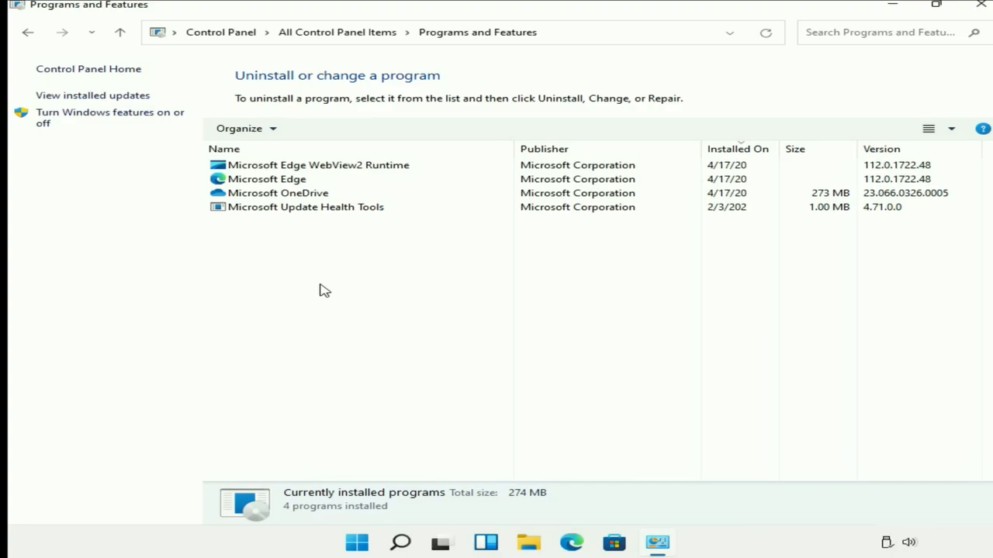
{"action": "left_click", "coordinate": [233, 179]}
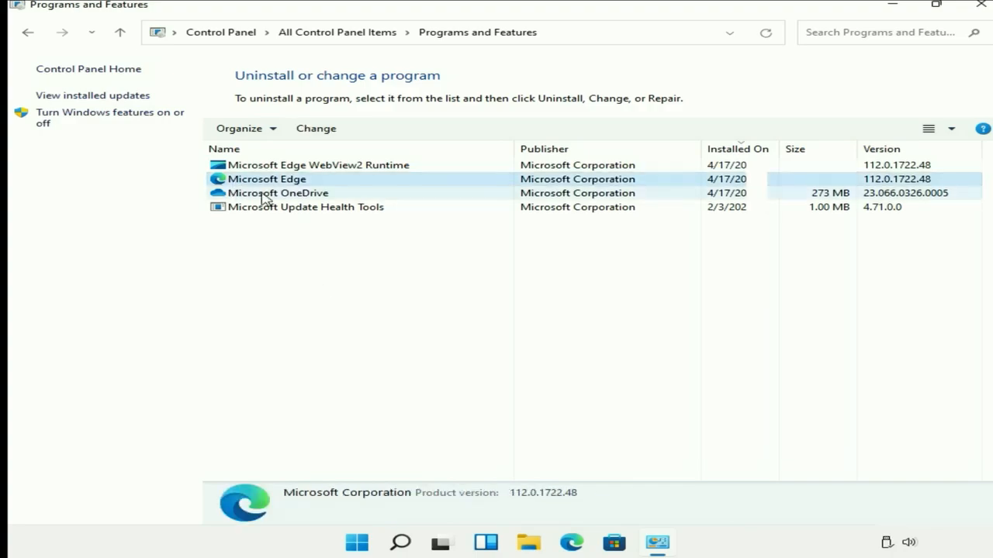
{"action": "left_click", "coordinate": [264, 195]}
{"action": "right_click", "coordinate": [262, 194]}
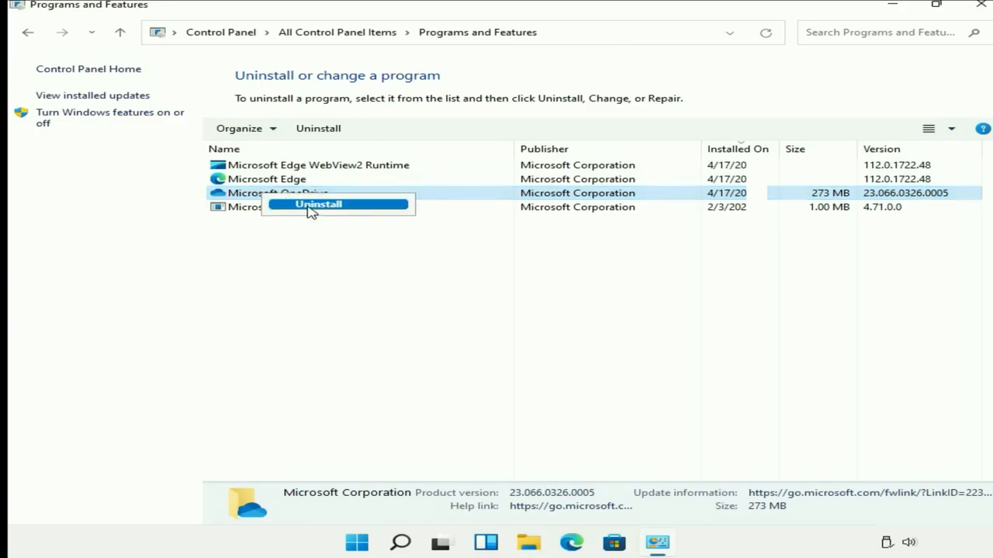
{"action": "left_click", "coordinate": [272, 246]}
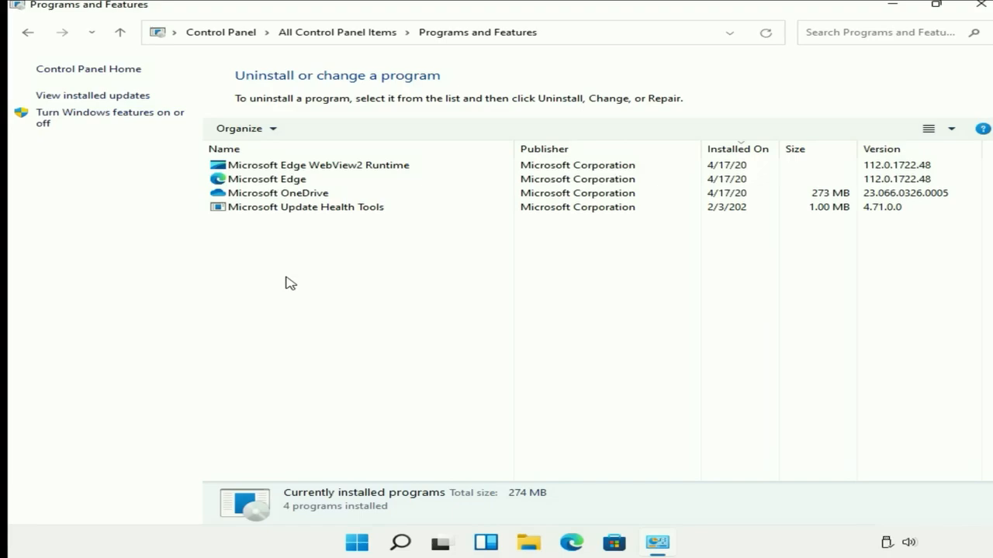
Show the installed Windows updates and sort them by installation date, newest first.
{"action": "left_click", "coordinate": [62, 99]}
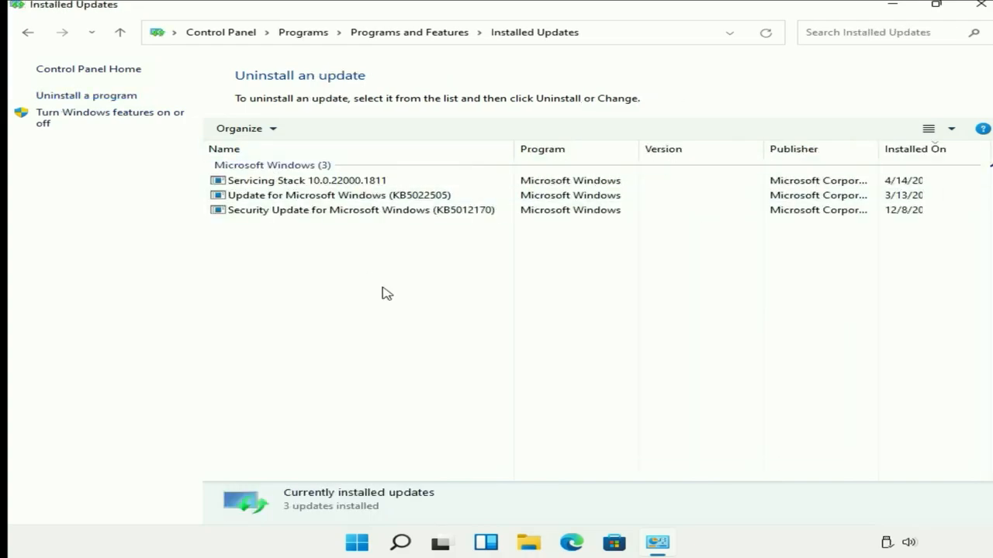
{"action": "left_click", "coordinate": [899, 154]}
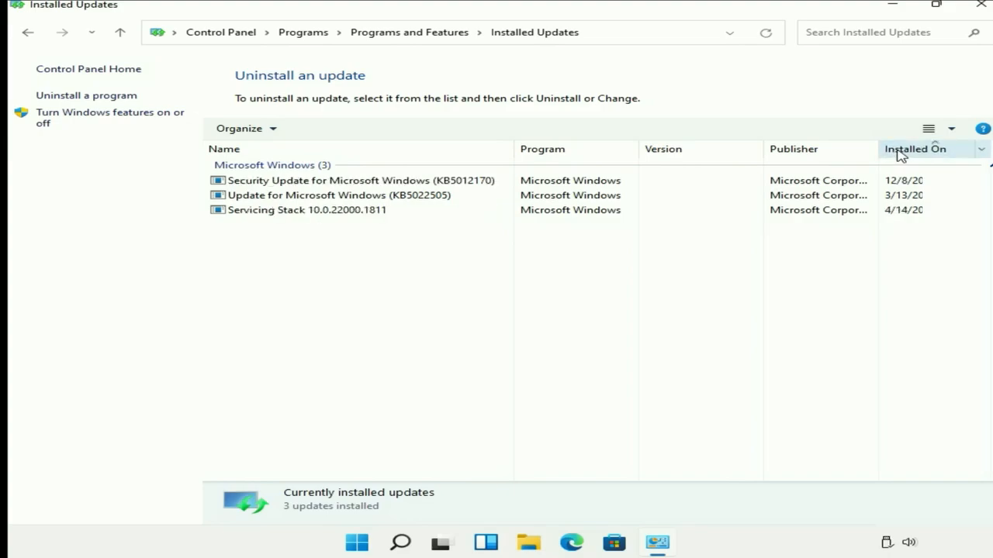
{"action": "left_click", "coordinate": [899, 154]}
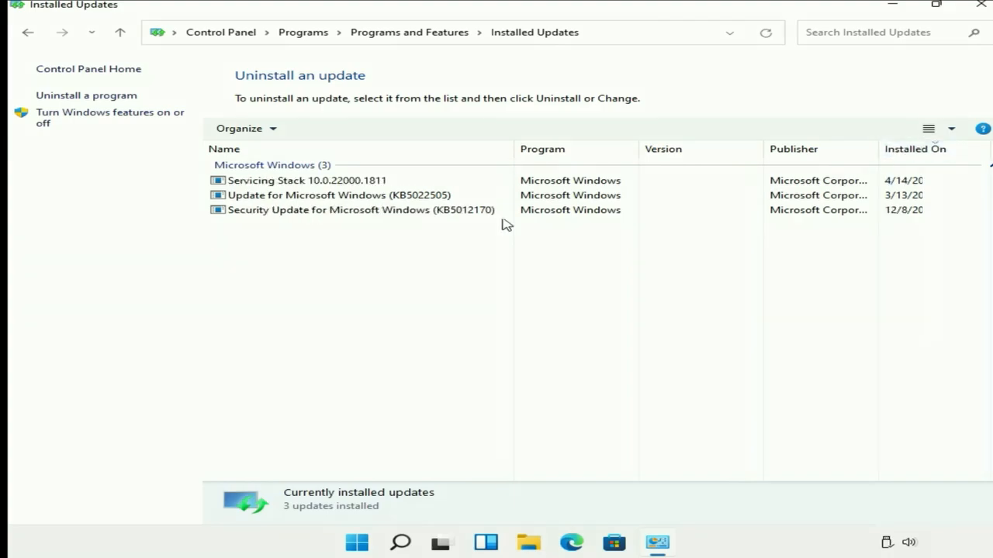
Try to uninstall Update for Microsoft Windows (KB5022505), and close the Installed Updates window.
{"action": "right_click", "coordinate": [402, 198]}
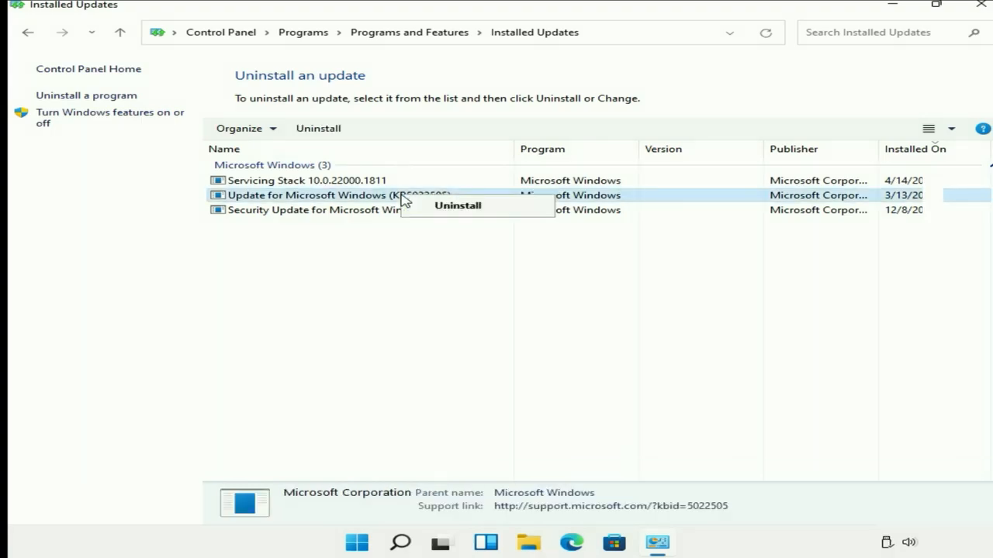
{"action": "left_click", "coordinate": [465, 206]}
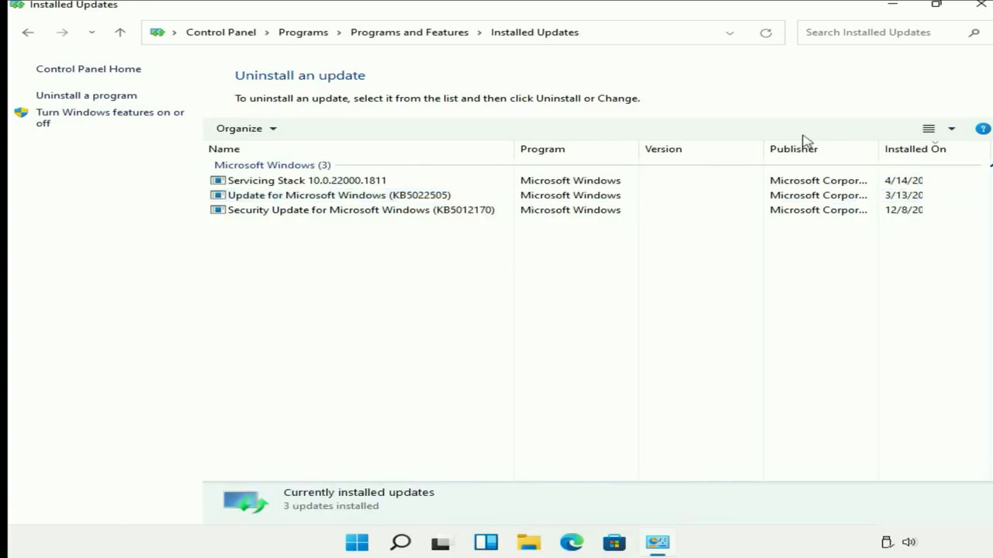
{"action": "left_click", "coordinate": [978, 6]}
Restart the PC from Safe Mode into the recovery options and continue to Windows 11.
{"action": "left_click", "coordinate": [378, 545]}
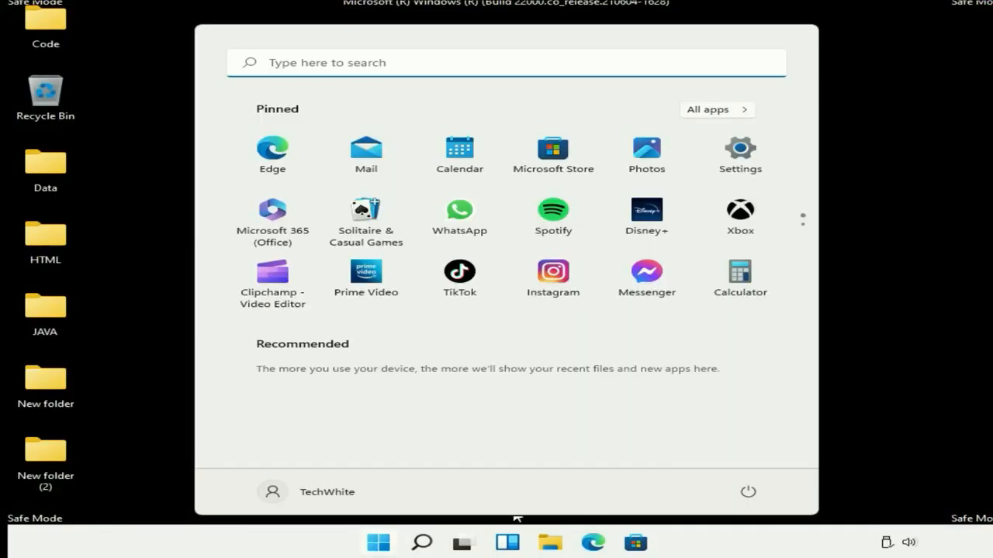
{"action": "left_click", "coordinate": [749, 491]}
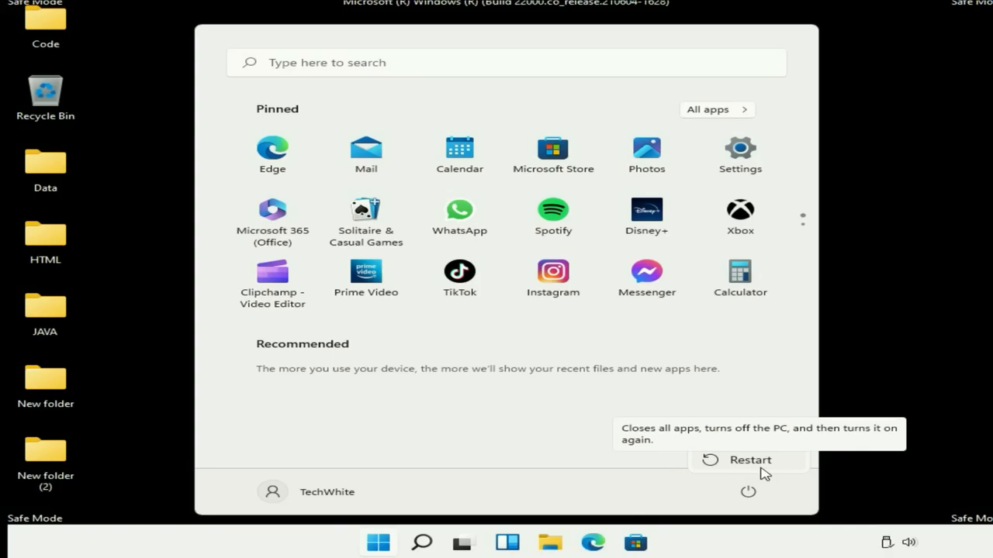
{"action": "left_click", "coordinate": [750, 461], "text": "shift"}
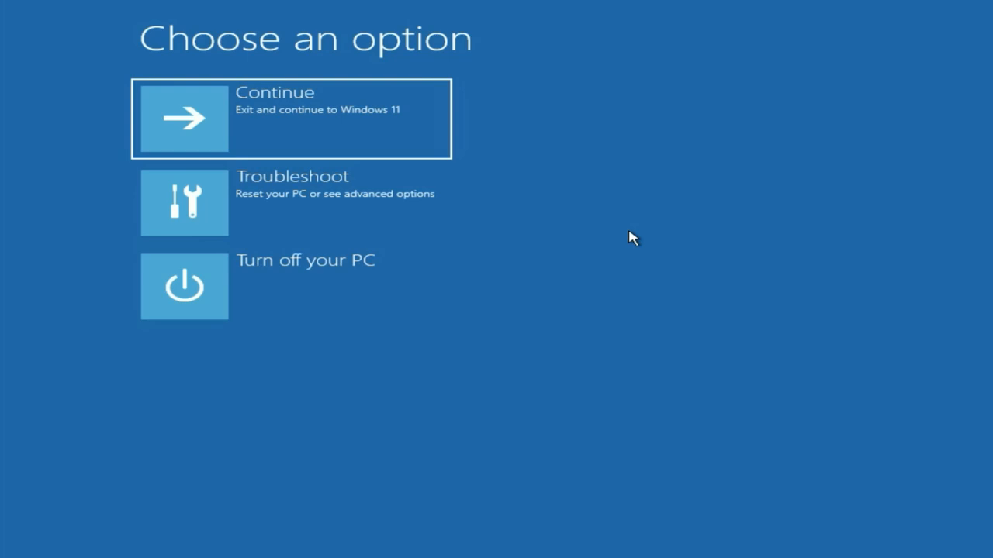
{"action": "left_click", "coordinate": [419, 143]}
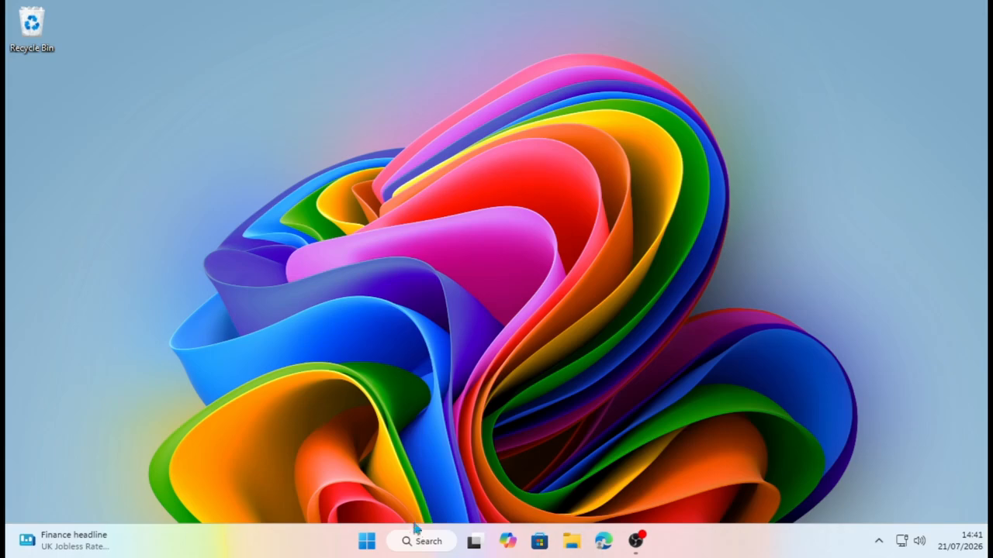
Search Windows for "task manager" and open Task Manager.
{"action": "left_click", "coordinate": [417, 543]}
{"action": "type", "text": "task manager"}
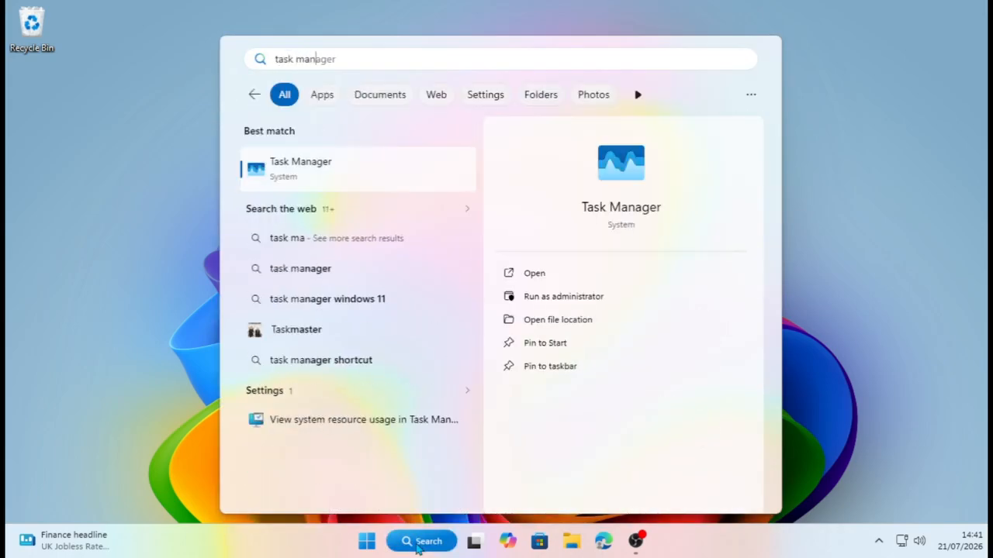
{"action": "left_click", "coordinate": [378, 178]}
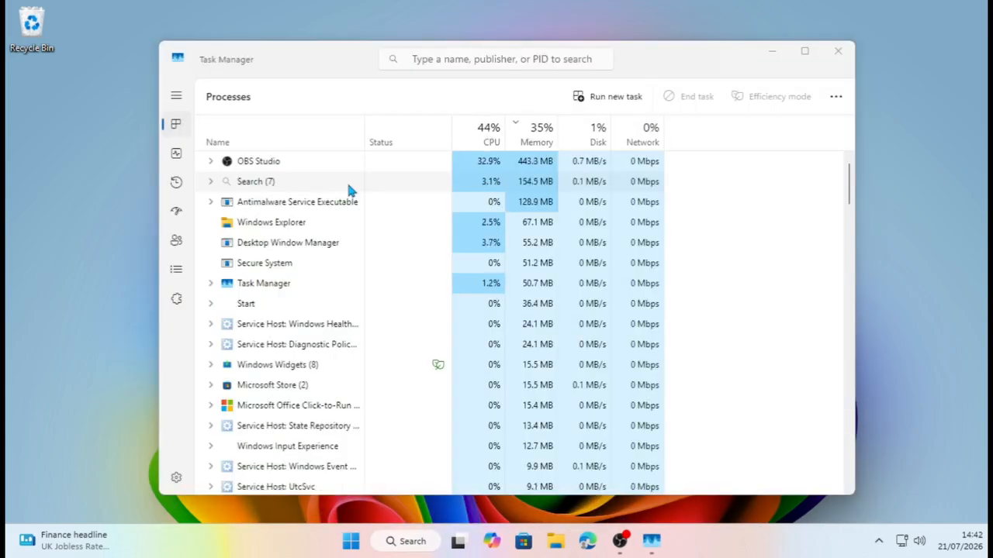